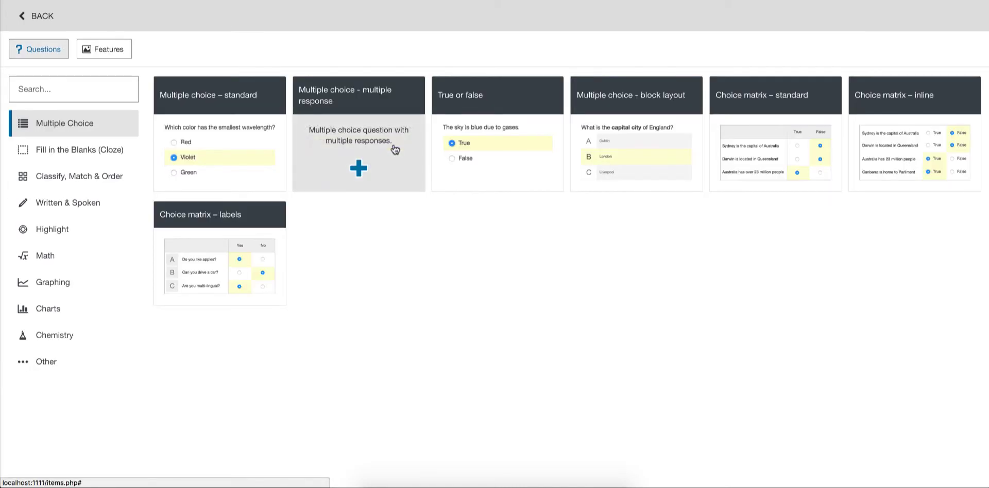
Step: Browse the available question types in the cloze, classify, written, highlight and multiple choice categories, and return to the empty item
click(112, 150)
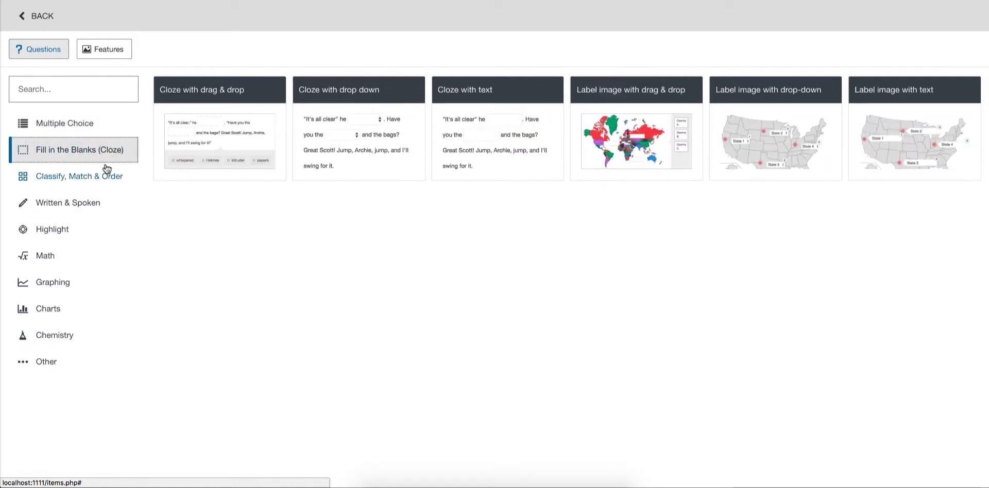
click(105, 178)
click(93, 205)
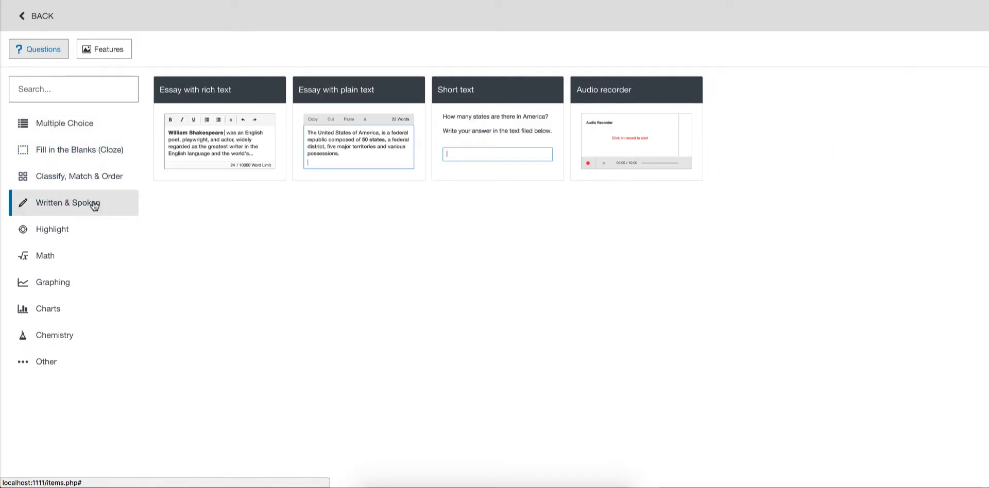
click(90, 233)
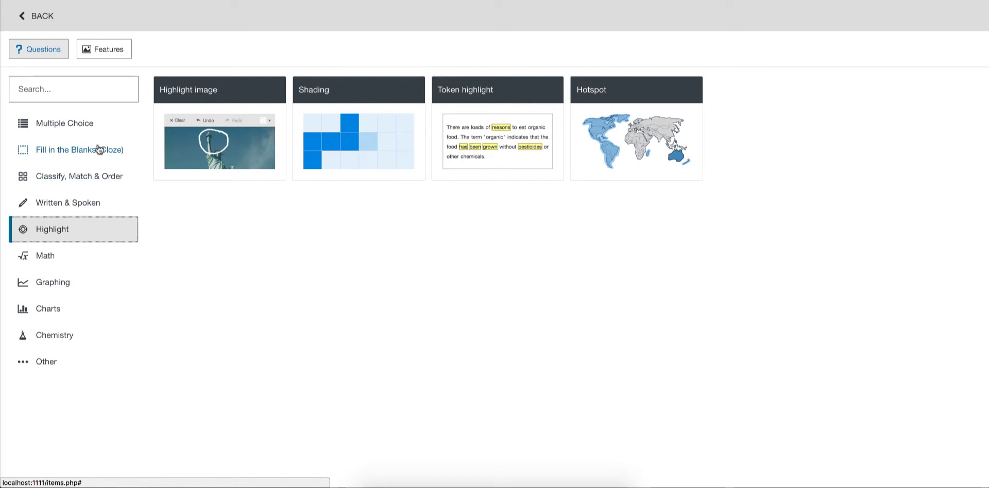
click(115, 132)
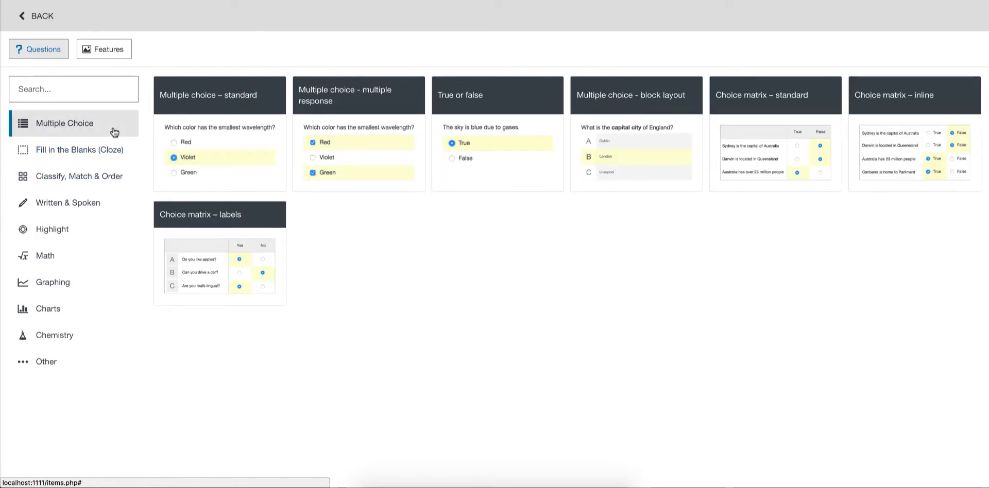
key(Escape)
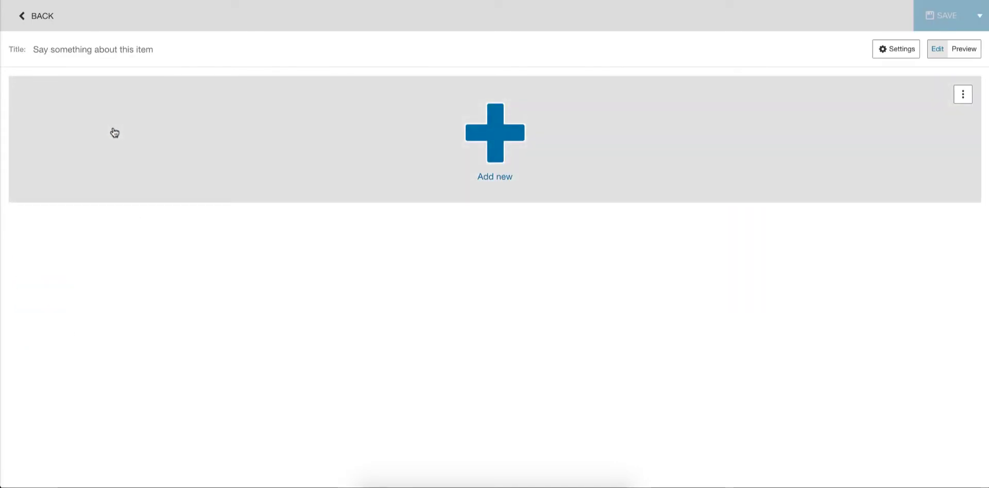
Step: Open a True or false question and examine its answer options and its scoring, layout and extras settings
click(114, 133)
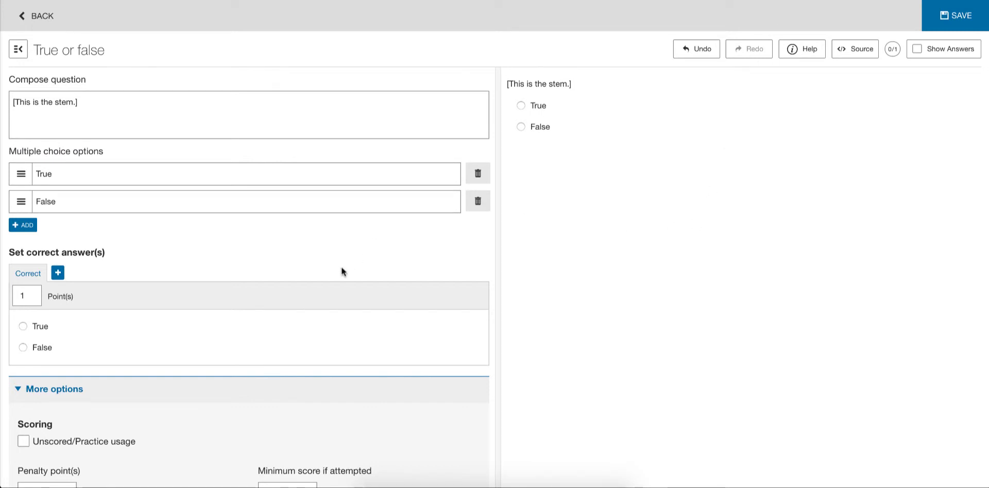
scroll(341, 267, down, 1)
scroll(342, 272, down, 1)
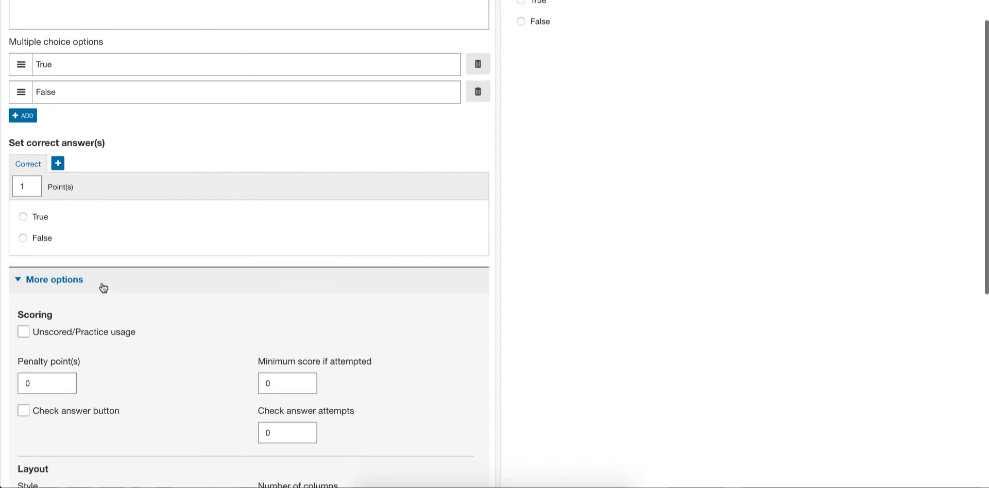
scroll(188, 327, down, 3)
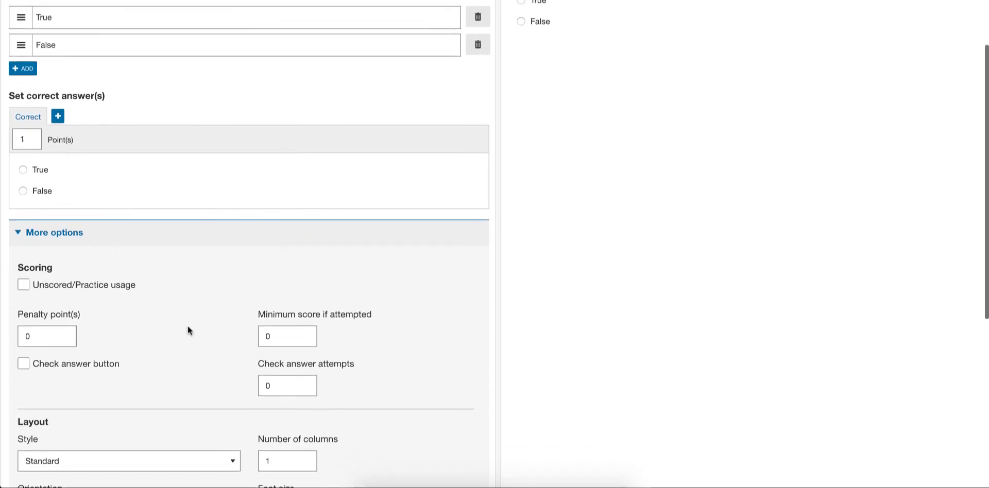
scroll(188, 330, down, 1)
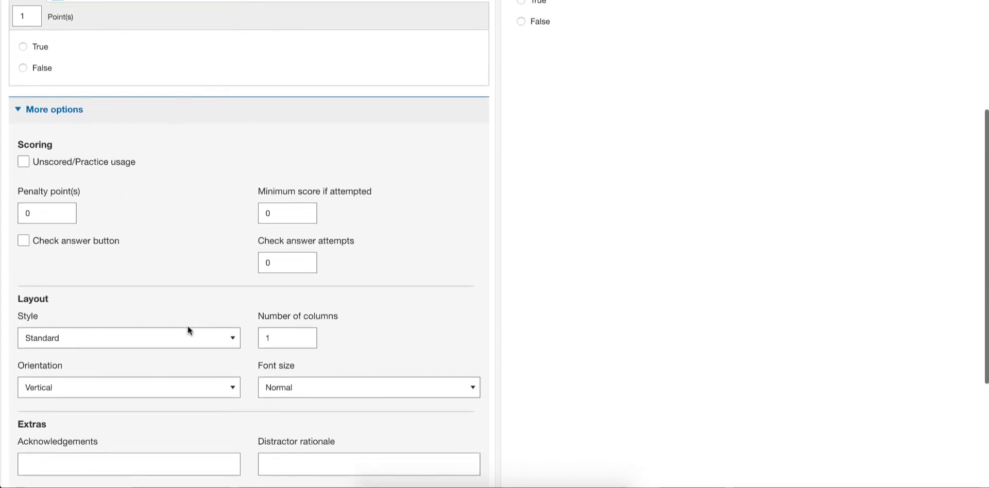
scroll(188, 330, down, 2)
scroll(188, 330, down, 2)
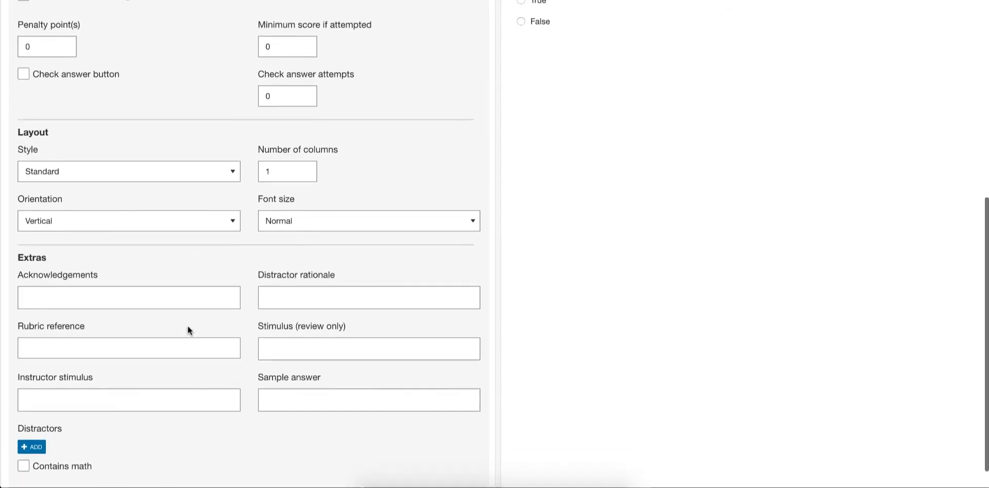
scroll(187, 328, up, 6)
scroll(189, 331, up, 3)
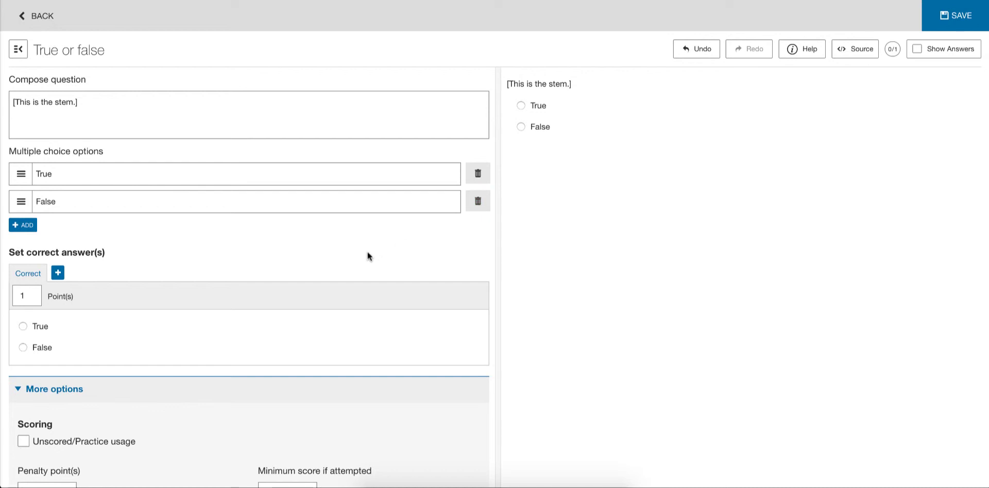
scroll(187, 391, down, 3)
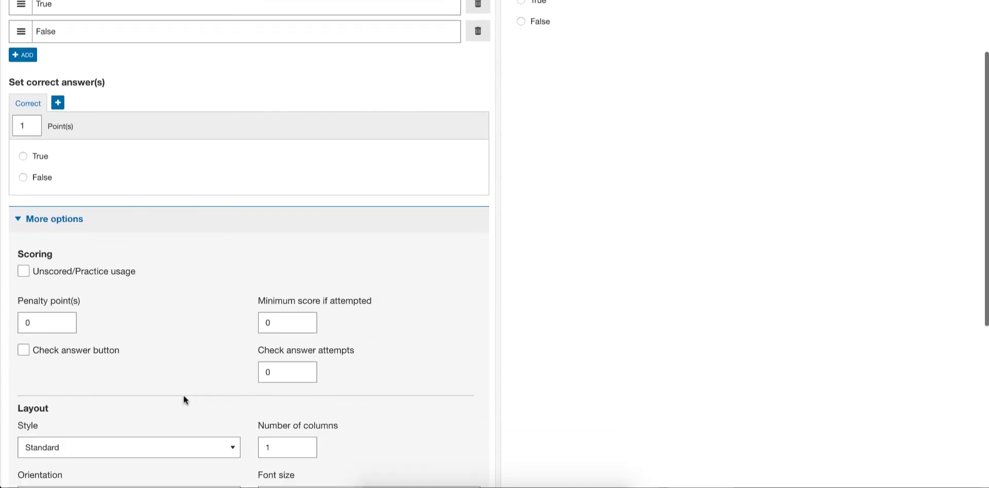
scroll(183, 400, up, 3)
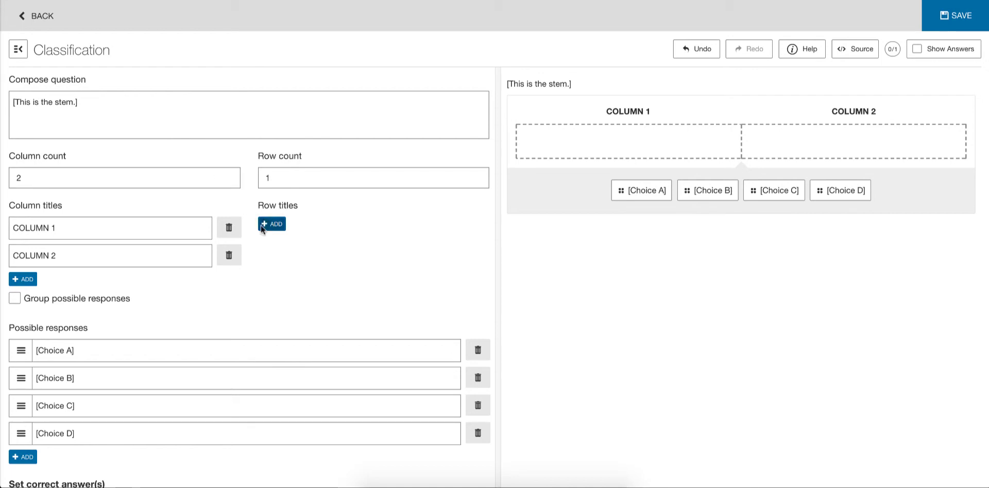
Step: Preview grouped possible responses in the Classification question and examine its correct-answer, scoring, layout and extras settings
click(104, 300)
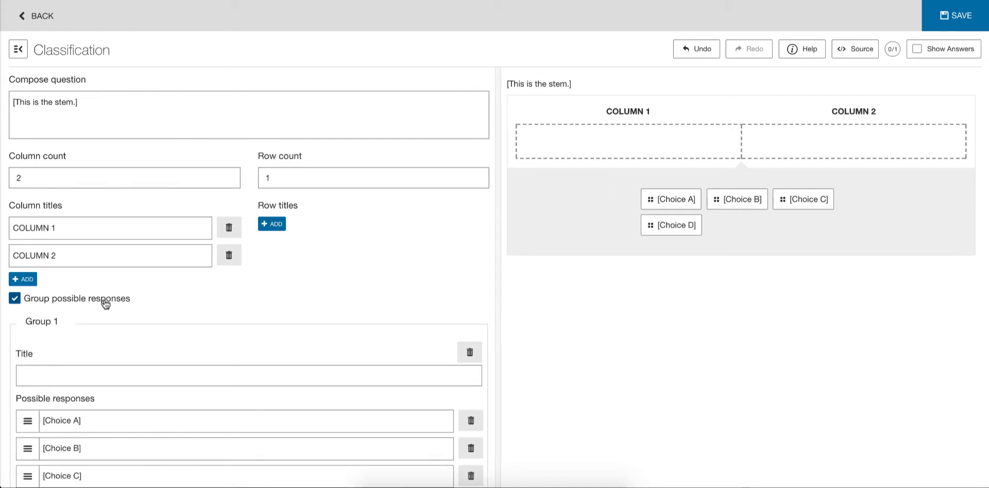
click(104, 301)
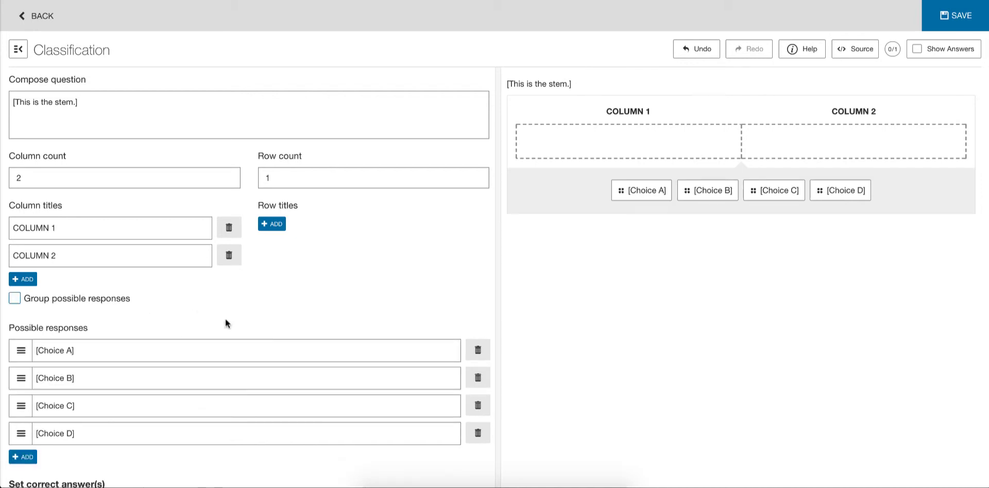
scroll(225, 323, down, 5)
scroll(225, 319, down, 6)
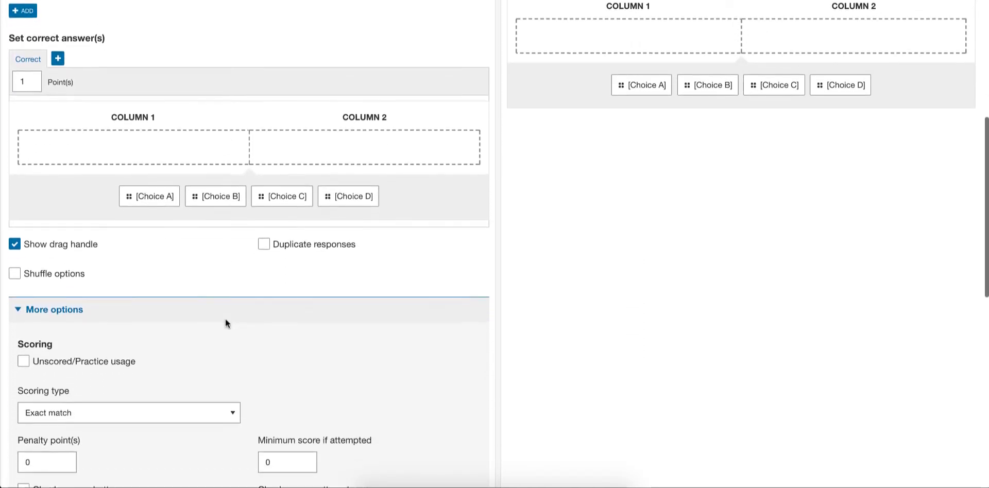
scroll(227, 324, down, 1)
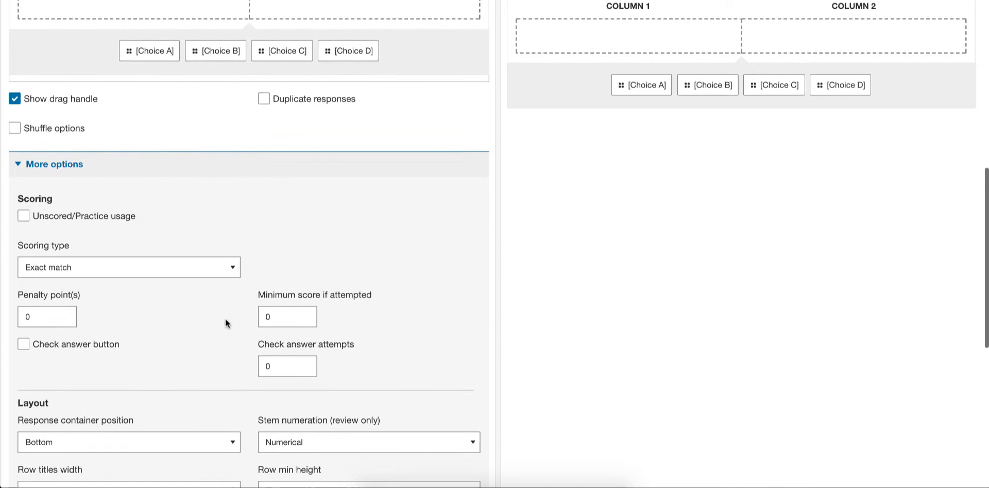
scroll(225, 323, down, 4)
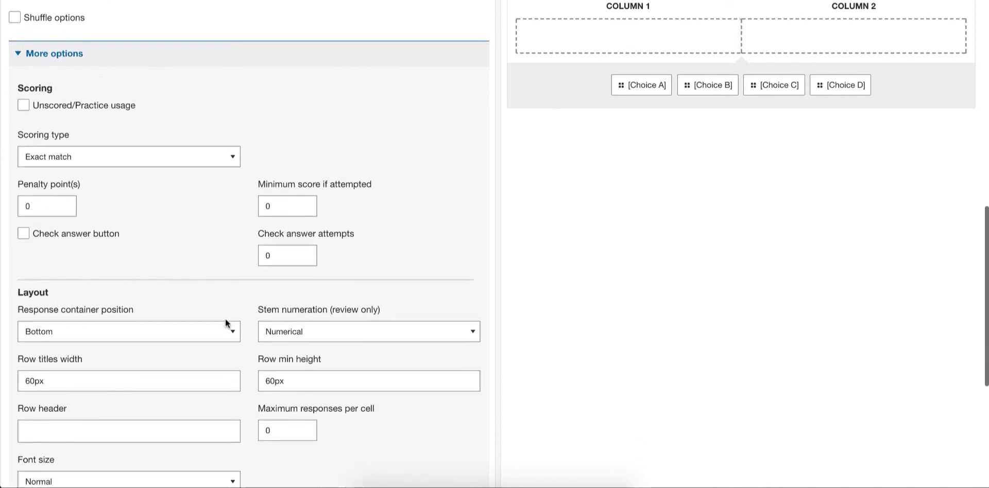
scroll(227, 324, down, 3)
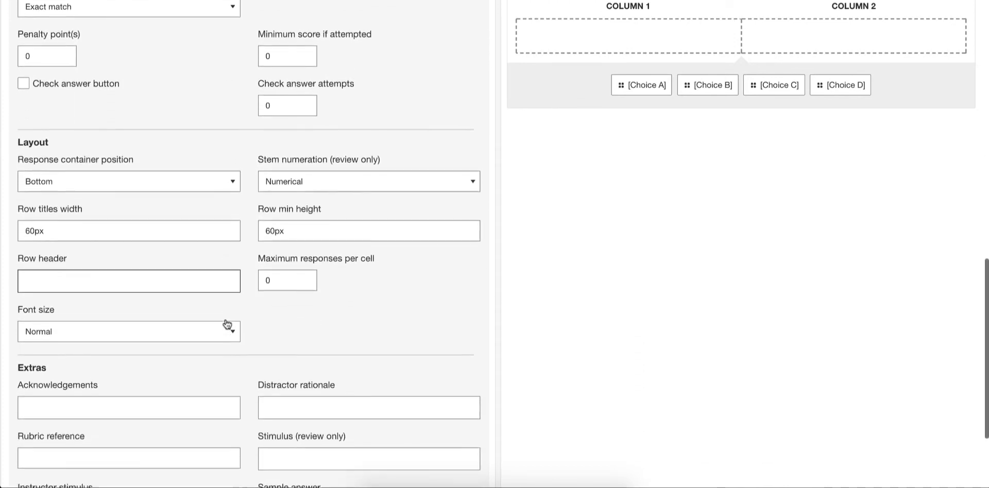
scroll(227, 324, down, 1)
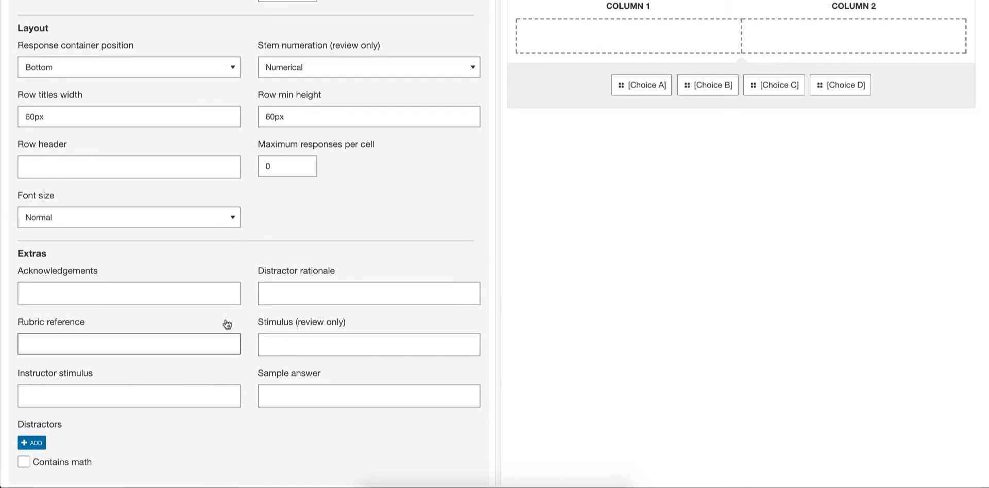
scroll(227, 324, up, 14)
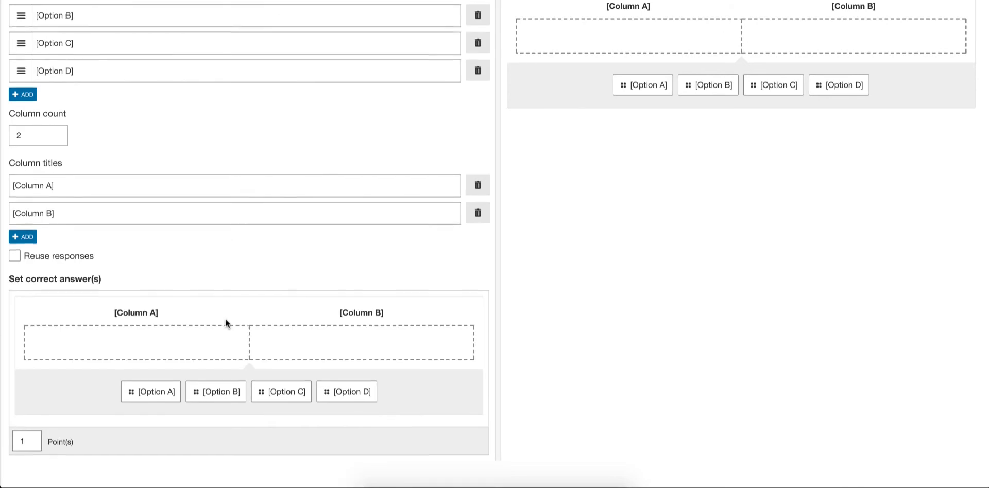
Step: Examine the simplified Classification editor from the question field and response options to the column titles and correct-answer section
scroll(225, 318, up, 3)
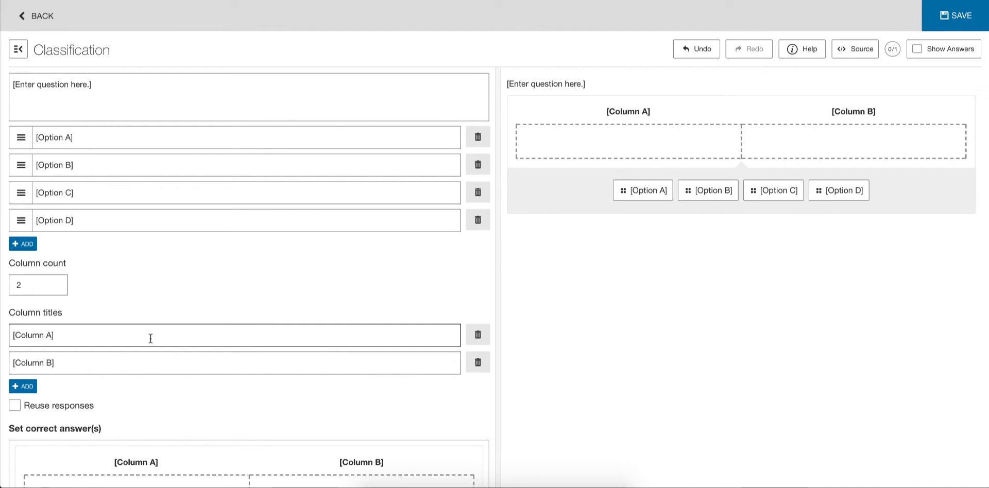
scroll(150, 338, down, 3)
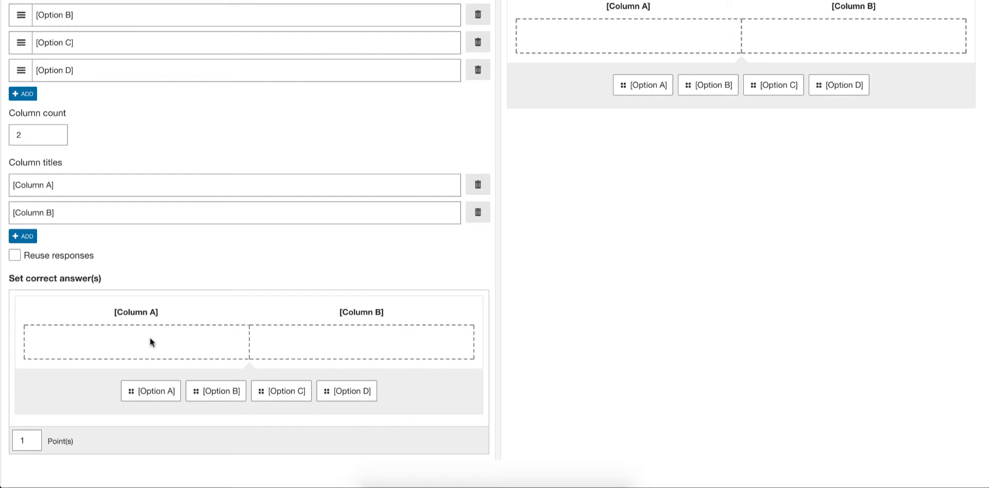
scroll(150, 338, up, 3)
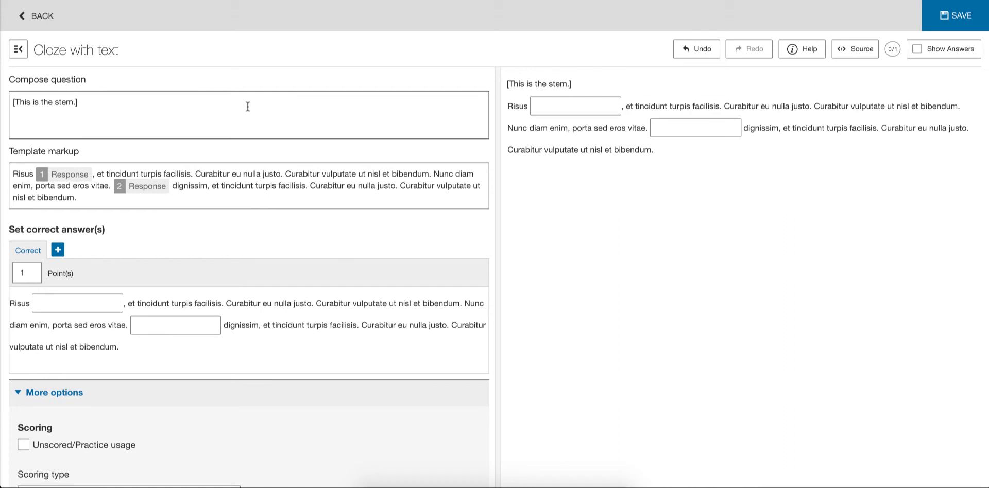
Step: Examine the Cloze with text question's second response field in the preview, its correct-answer section and its scoring and layout settings
click(667, 126)
scroll(345, 307, down, 3)
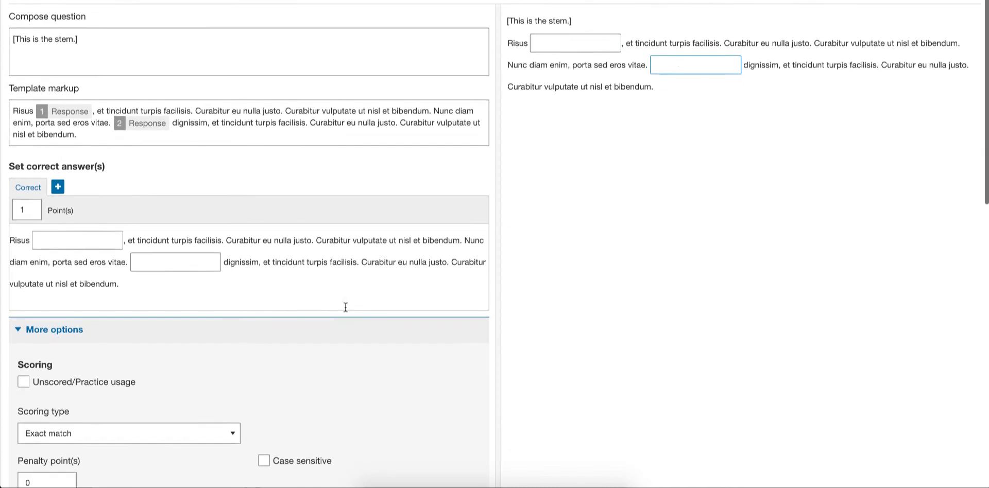
scroll(345, 306, down, 2)
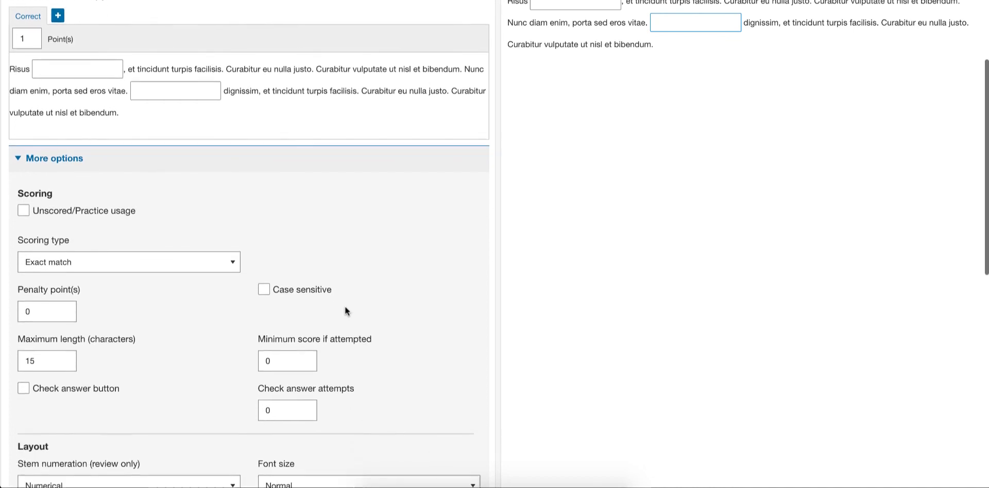
scroll(345, 306, down, 3)
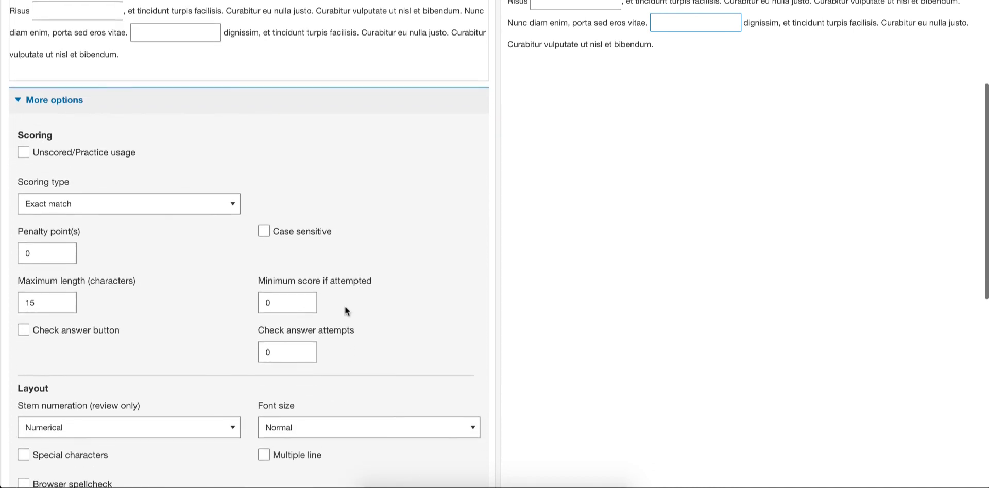
scroll(345, 306, up, 6)
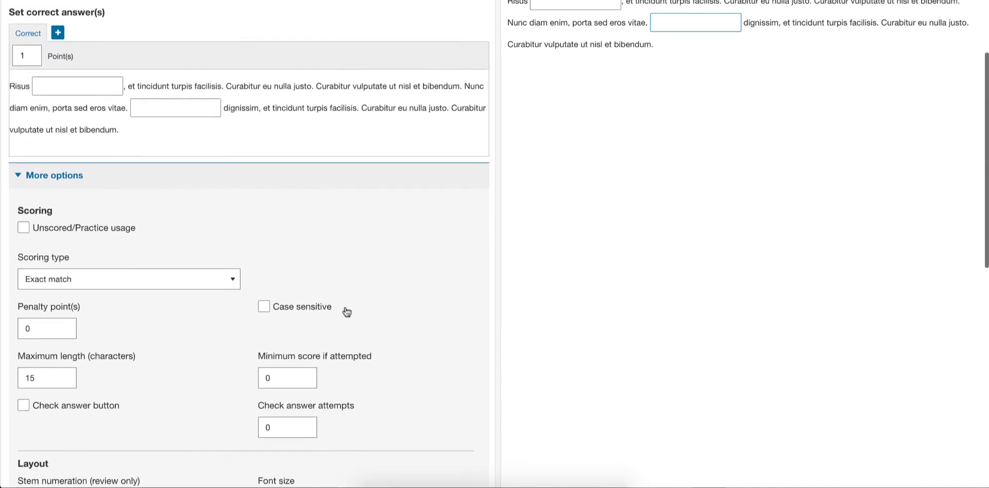
scroll(345, 306, up, 2)
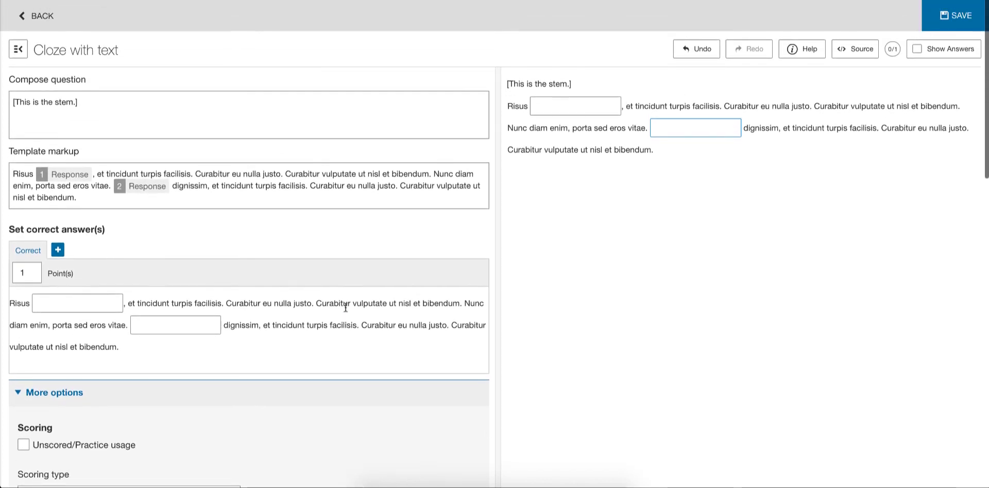